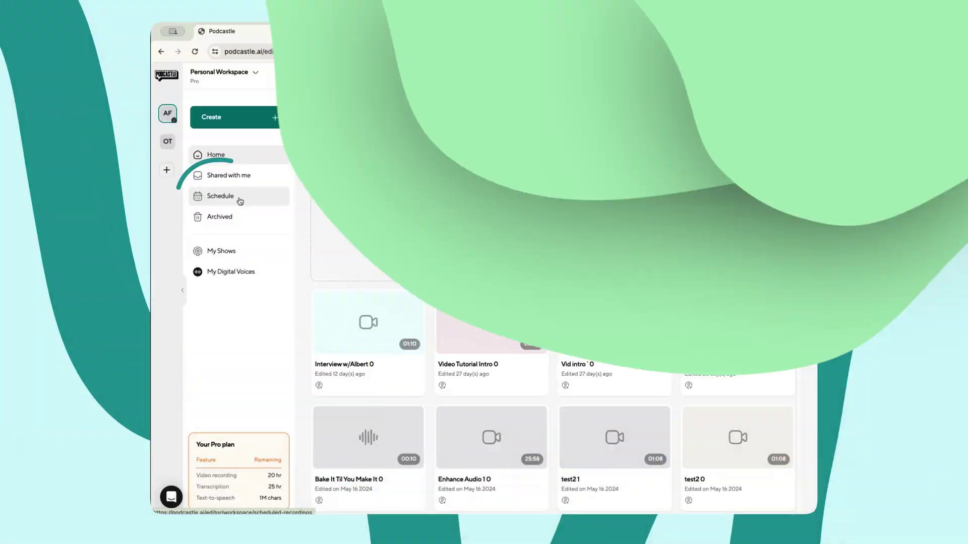
- Start a new scheduled recording titled 'Interview w/Olivia'
{"action": "left_click", "coordinate": [239, 201]}
{"action": "left_click", "coordinate": [767, 123]}
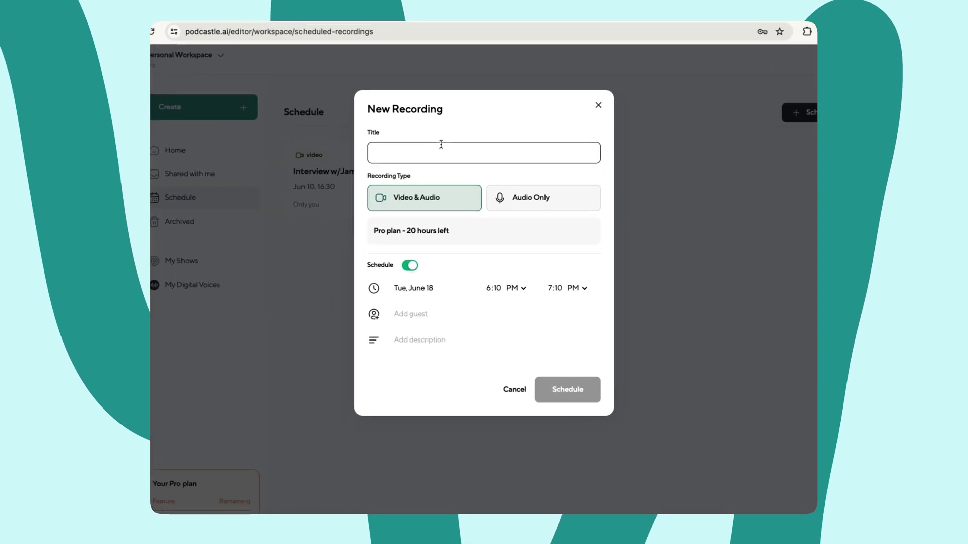
{"action": "left_click", "coordinate": [408, 142]}
{"action": "type", "text": "Interview w/Olivia"}
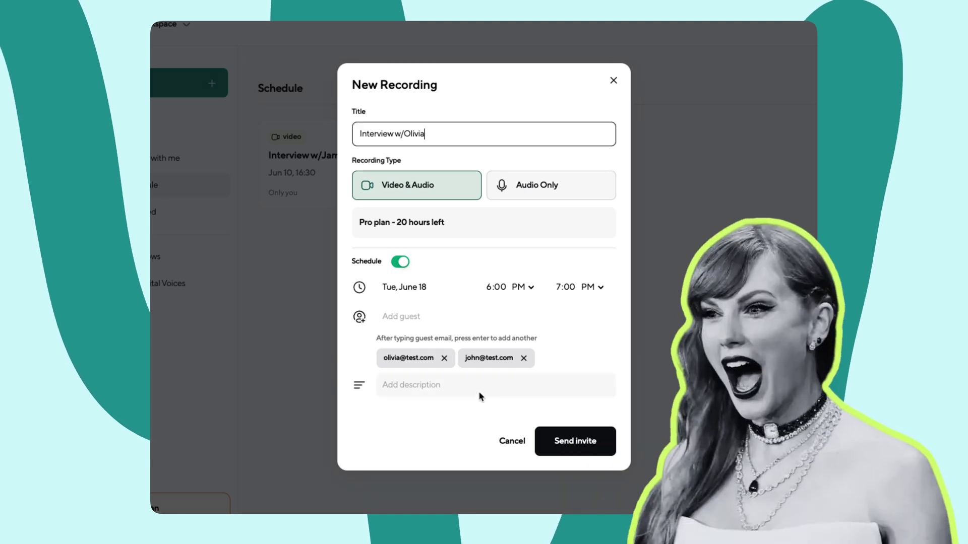
- Paste the invitation description and send the invite to both guests
{"action": "left_click", "coordinate": [457, 383]}
{"action": "type", "text": "Excited to meet with you, Olivia! Can't wait to talk about your biggest baking mistakes and how you were able to overcome them."}
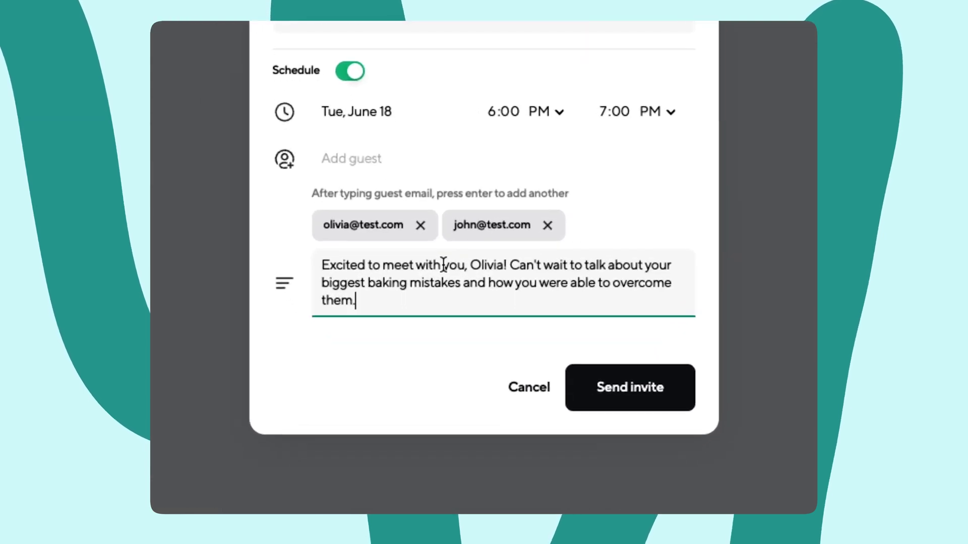
{"action": "left_click", "coordinate": [619, 393]}
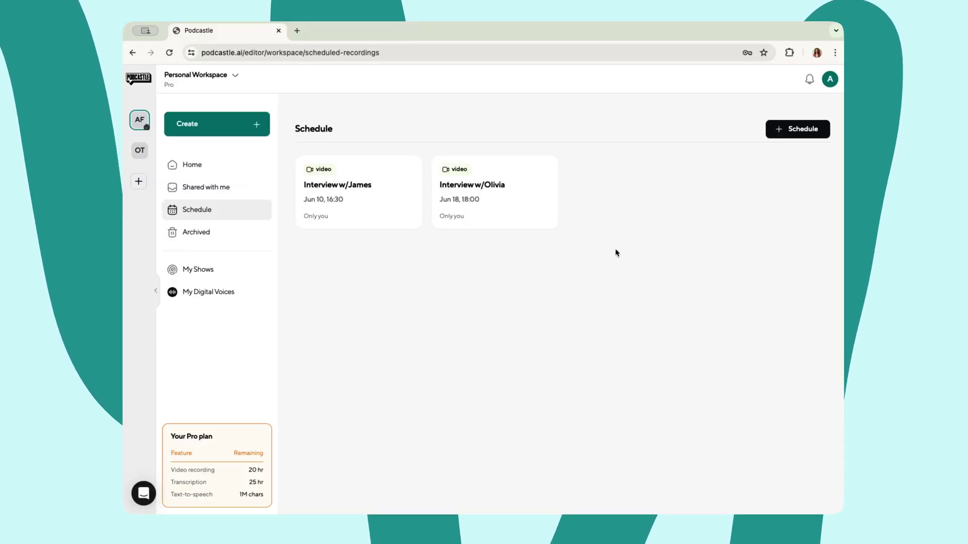
{"action": "mouse_move", "coordinate": [511, 214]}
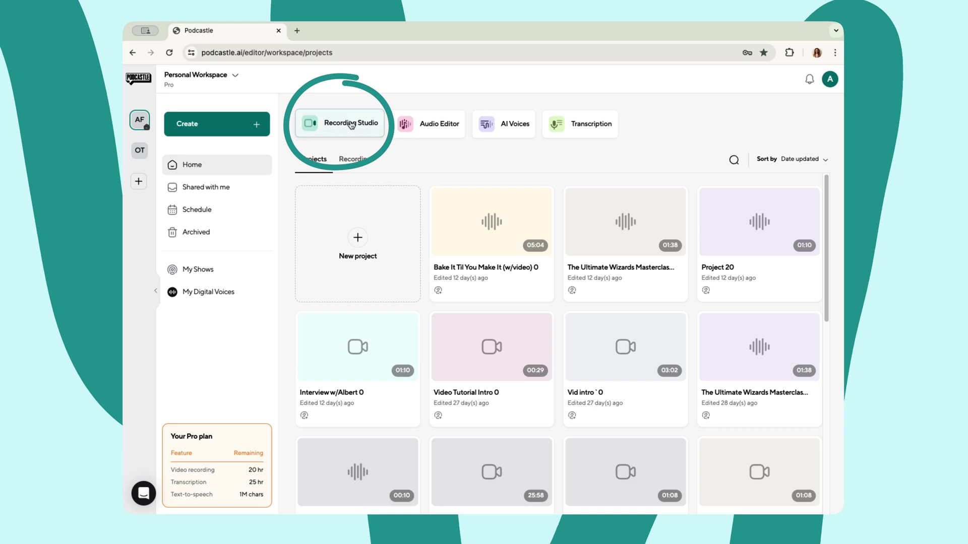
- Set up an audio-only studio session and copy the studio link for participants
{"action": "left_click", "coordinate": [351, 124]}
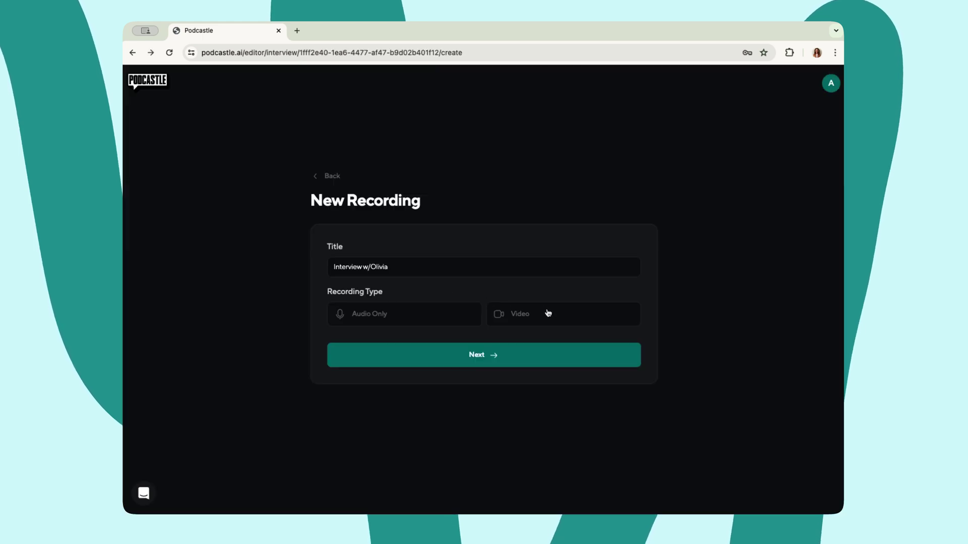
{"action": "left_click", "coordinate": [416, 315]}
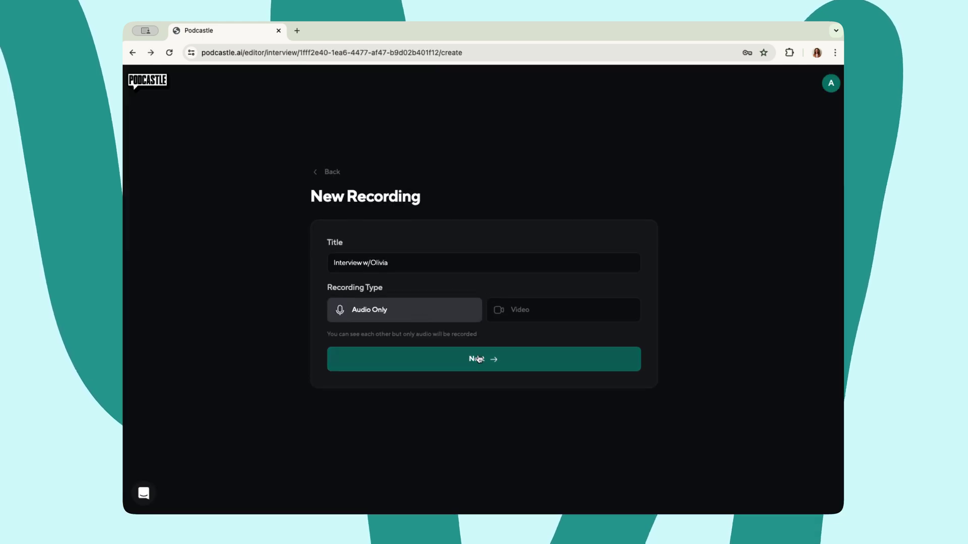
{"action": "left_click", "coordinate": [498, 363]}
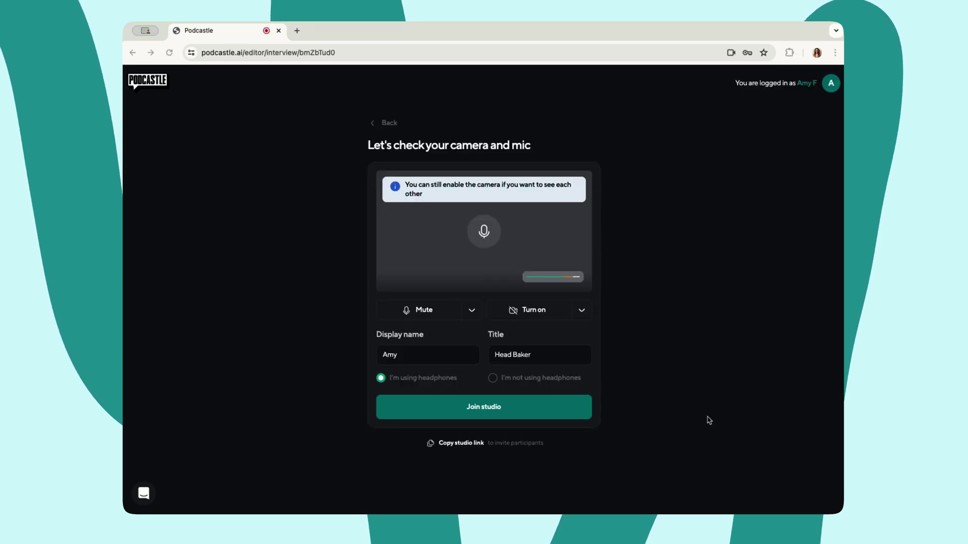
{"action": "left_click", "coordinate": [469, 444]}
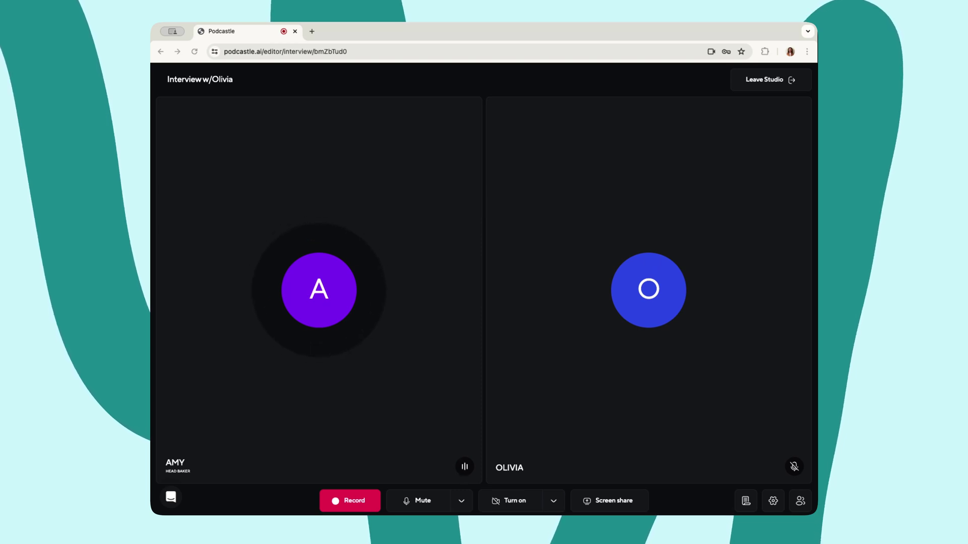
- Mute your own studio microphone with the Ctrl+D shortcut
{"action": "key", "text": "ctrl+d"}
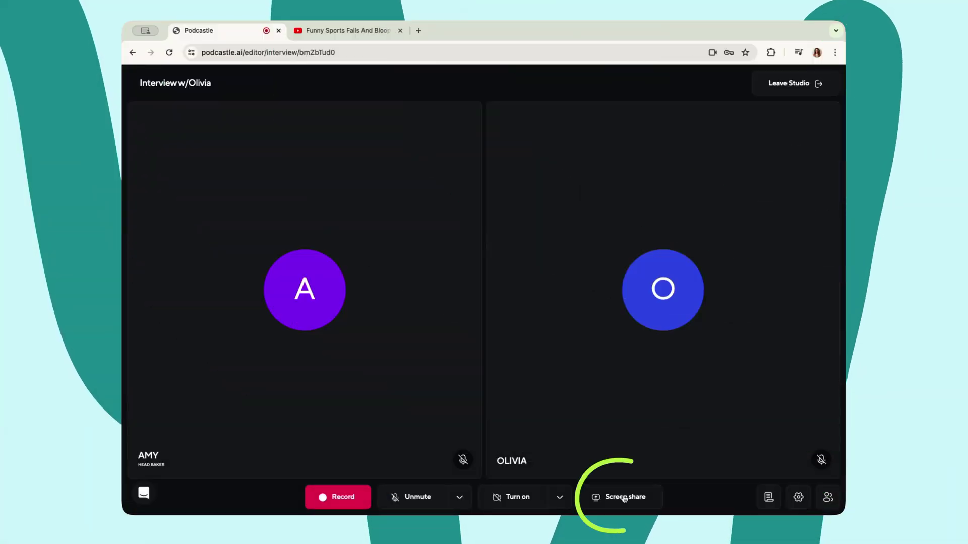
- Share the 'Funny Sports Fails And Bloopers' Chrome tab into the studio
{"action": "left_click", "coordinate": [624, 497]}
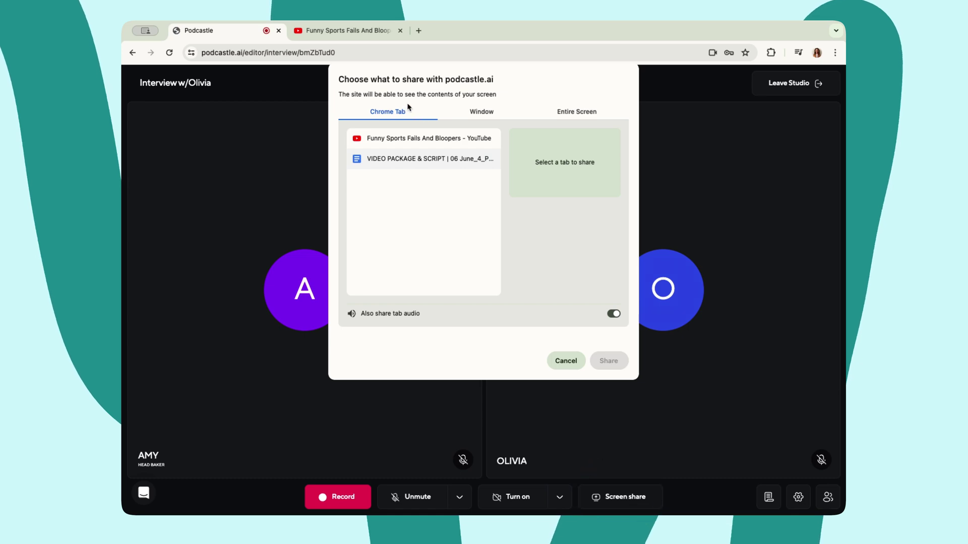
{"action": "left_click", "coordinate": [402, 140]}
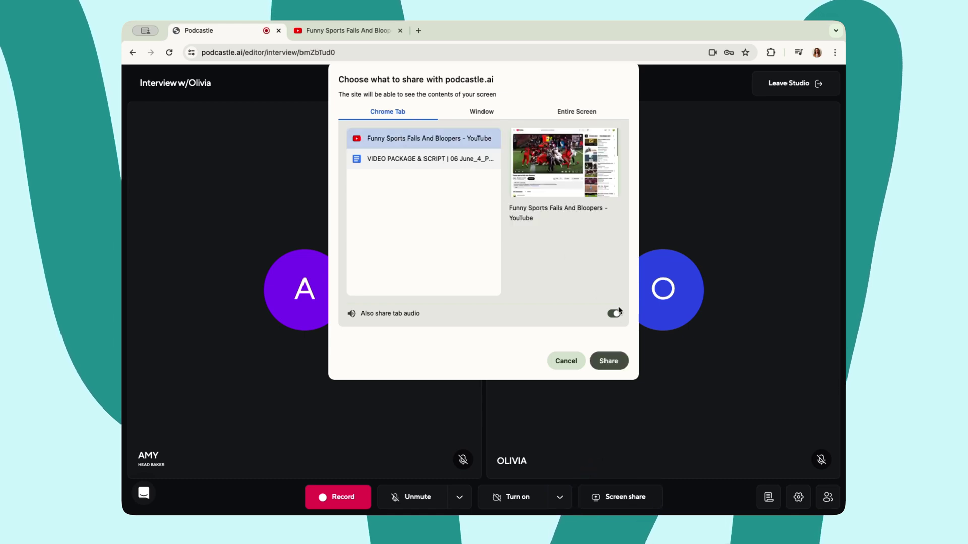
{"action": "left_click", "coordinate": [620, 360]}
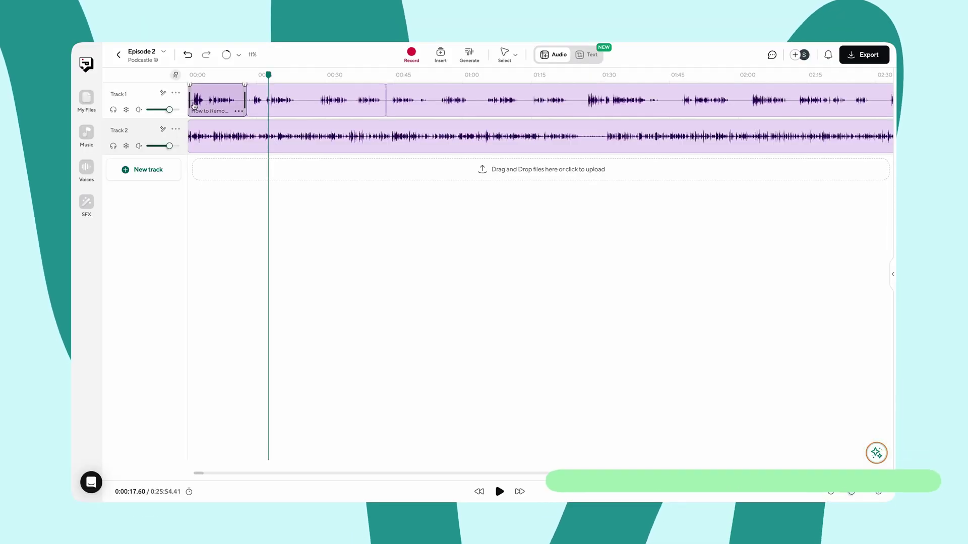
- Delete the opening Track 1 clip and trim the next clip's start to about 0:13
{"action": "scroll", "coordinate": [250, 136], "scroll_direction": "up", "scroll_amount": 3}
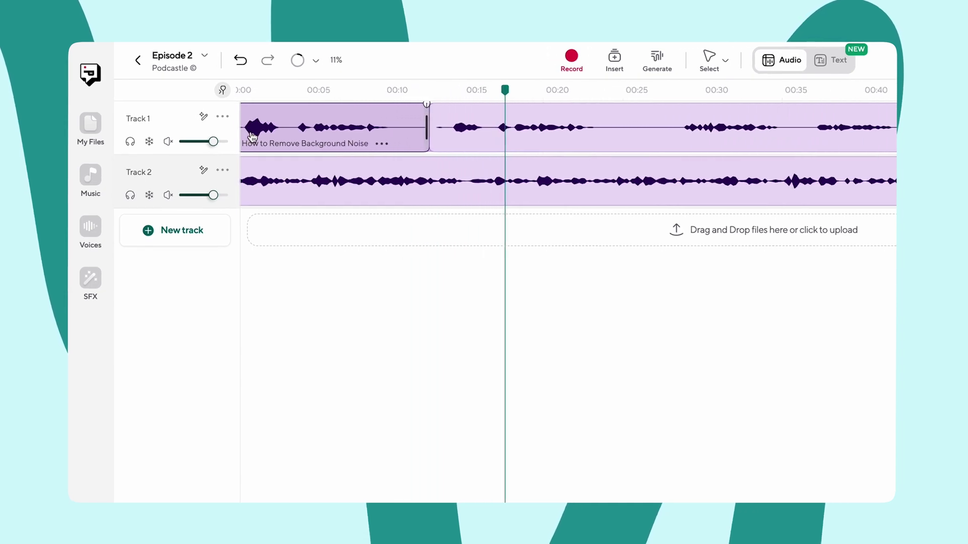
{"action": "key", "text": "Delete"}
{"action": "left_click", "coordinate": [572, 140]}
{"action": "left_click_drag", "start_coordinate": [431, 128], "coordinate": [448, 130]}
- Split the remaining Track 1 clip near the 00:23 mark
{"action": "left_click", "coordinate": [725, 60]}
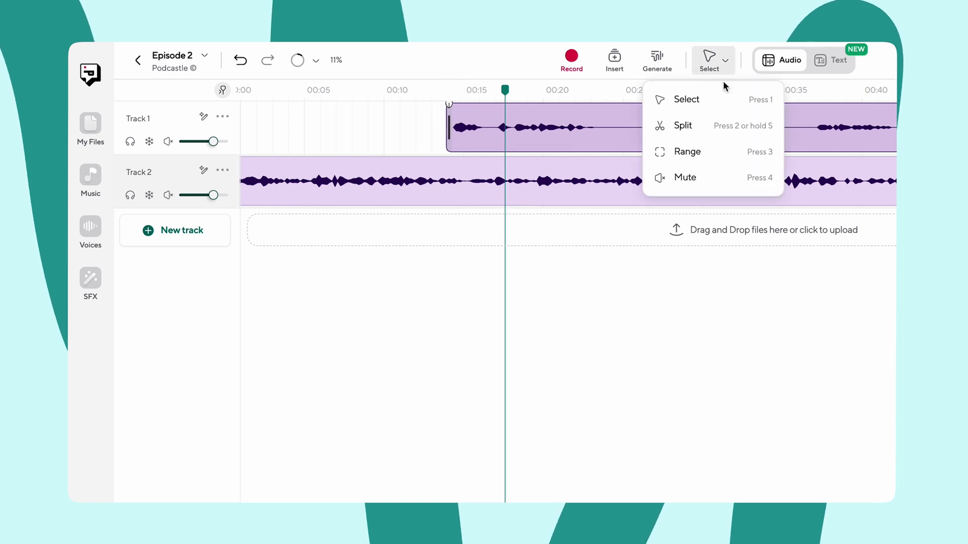
{"action": "left_click", "coordinate": [702, 130]}
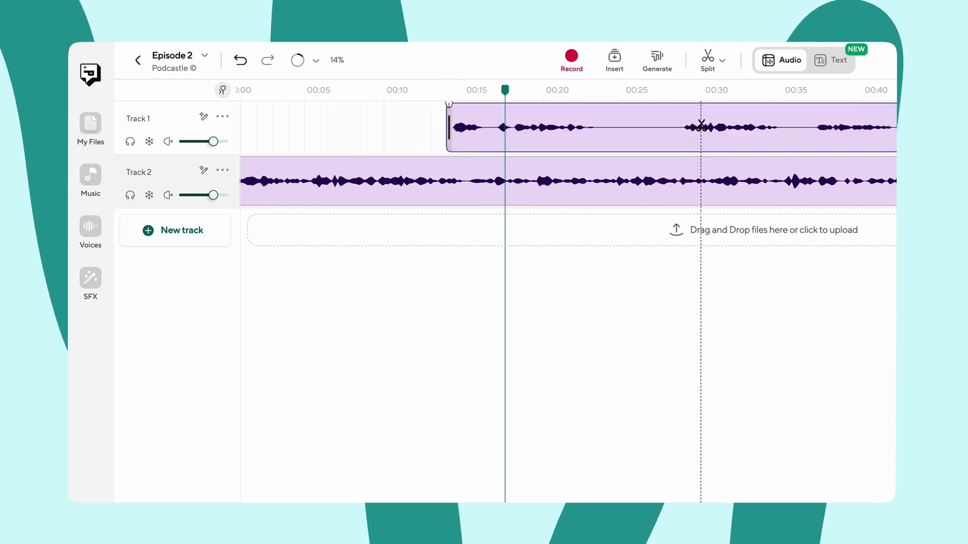
{"action": "left_click", "coordinate": [600, 133]}
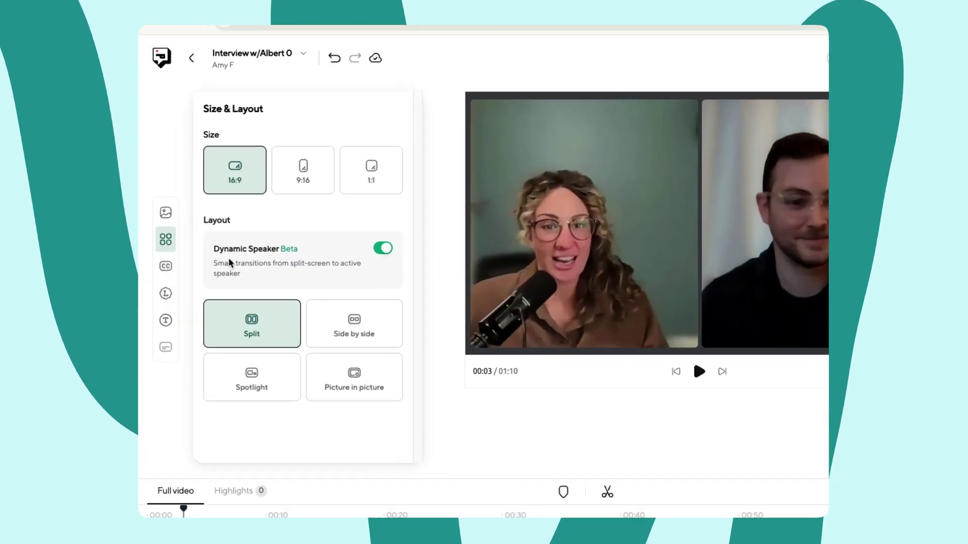
- Generate subtitles for the video in the Love is everywhere style
{"action": "left_click", "coordinate": [165, 266]}
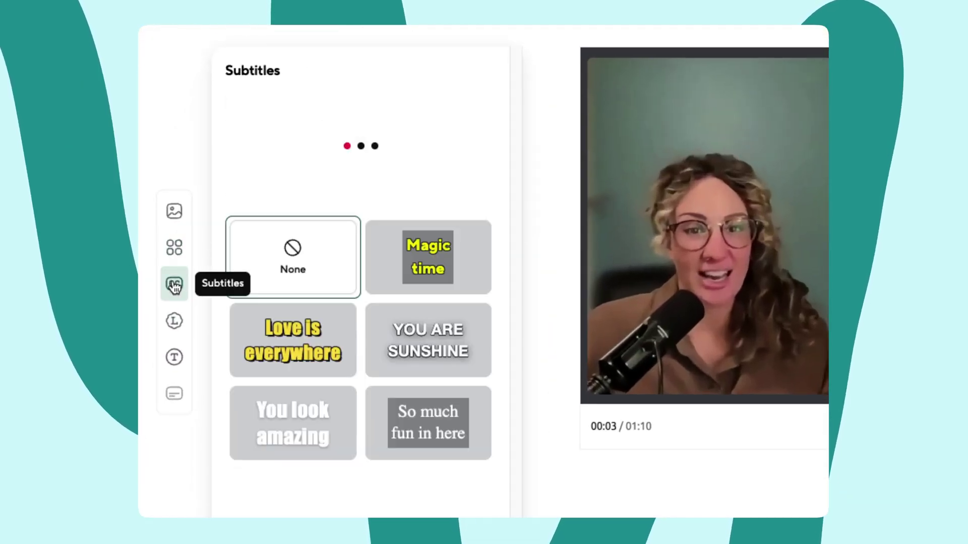
{"action": "left_click", "coordinate": [311, 141]}
{"action": "left_click", "coordinate": [428, 257]}
{"action": "left_click", "coordinate": [277, 359]}
{"action": "left_click", "coordinate": [435, 147]}
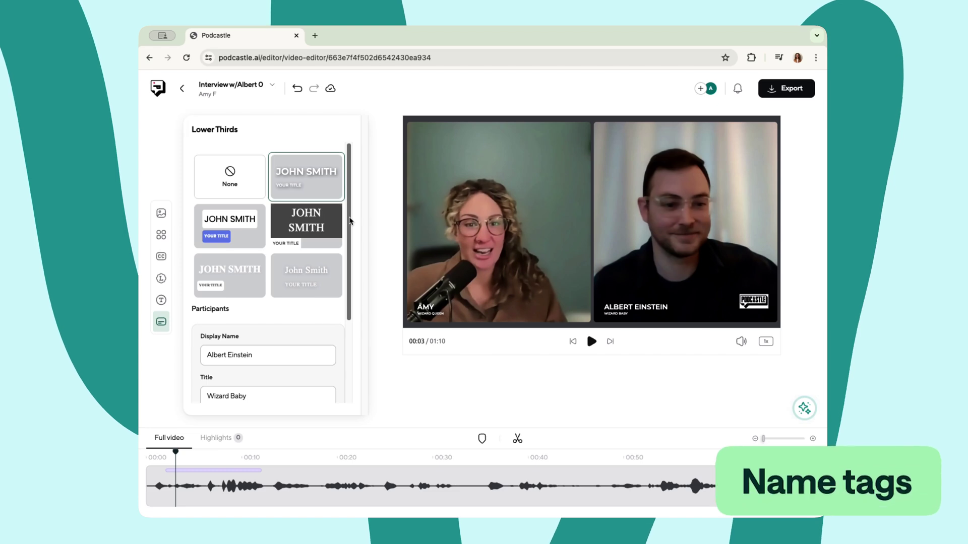
- Edit the speakers' name tags, including the titles Wizard Baby and Wizard Queen
{"action": "scroll", "coordinate": [353, 350], "scroll_direction": "down", "scroll_amount": 5}
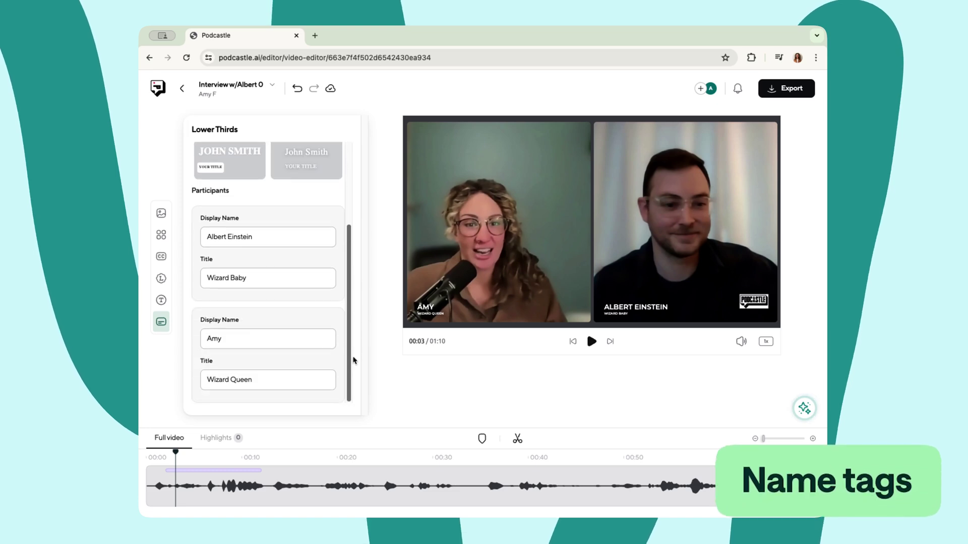
{"action": "left_click", "coordinate": [276, 286]}
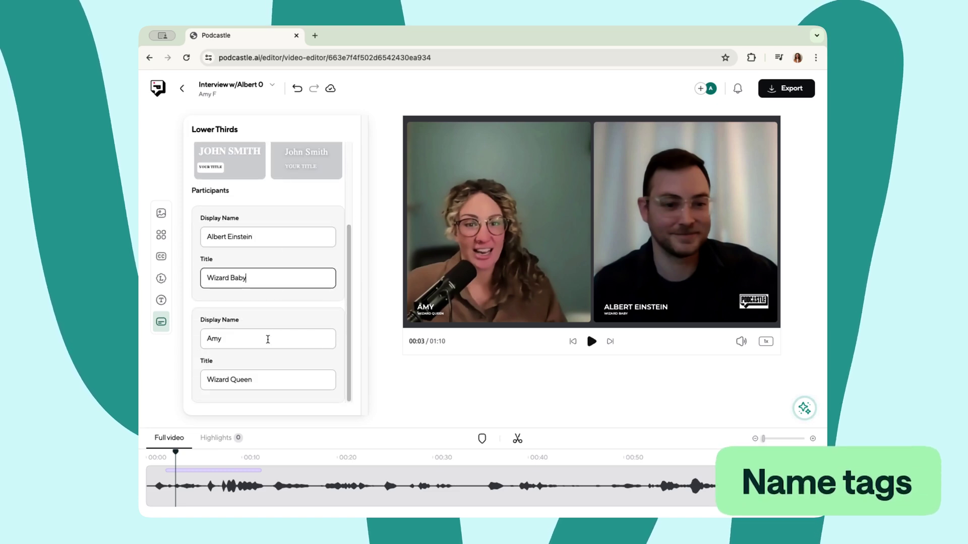
{"action": "left_click", "coordinate": [268, 338]}
{"action": "left_click", "coordinate": [305, 385]}
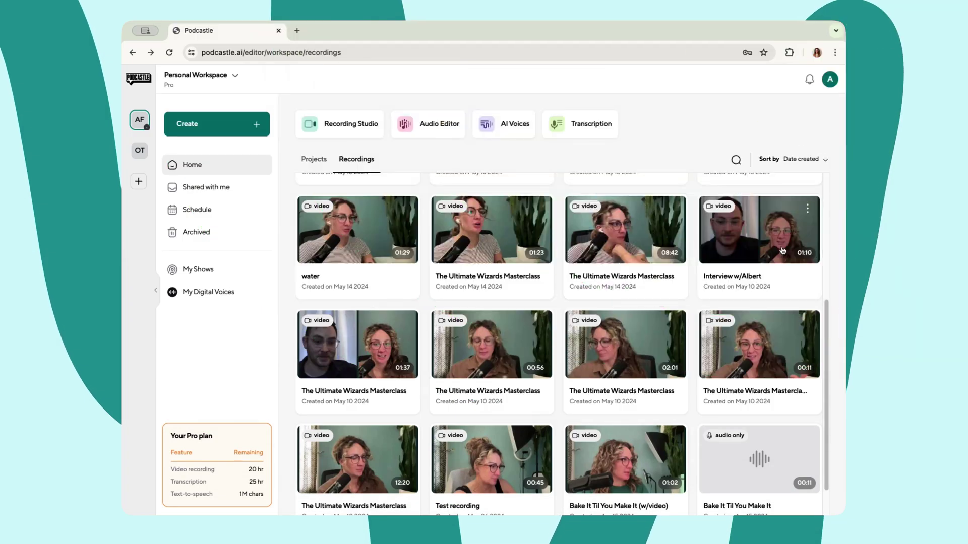
- Open an earlier interview recording, then return to the Recordings list with the 89% upload
{"action": "left_click", "coordinate": [782, 251]}
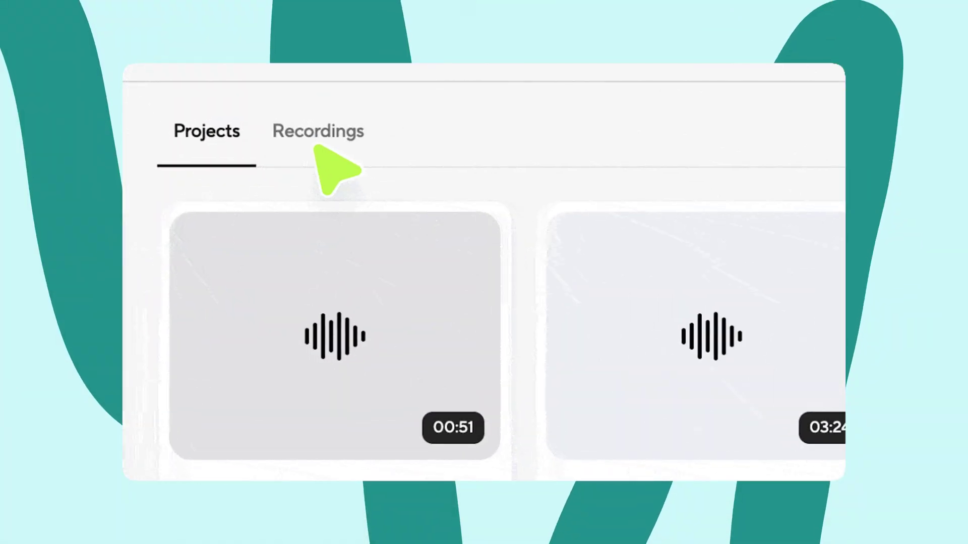
{"action": "left_click", "coordinate": [317, 144]}
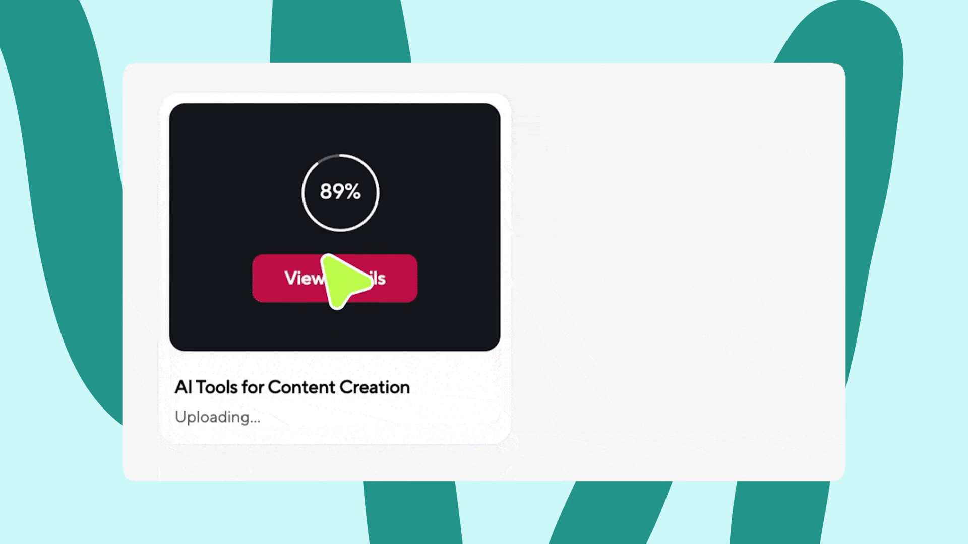